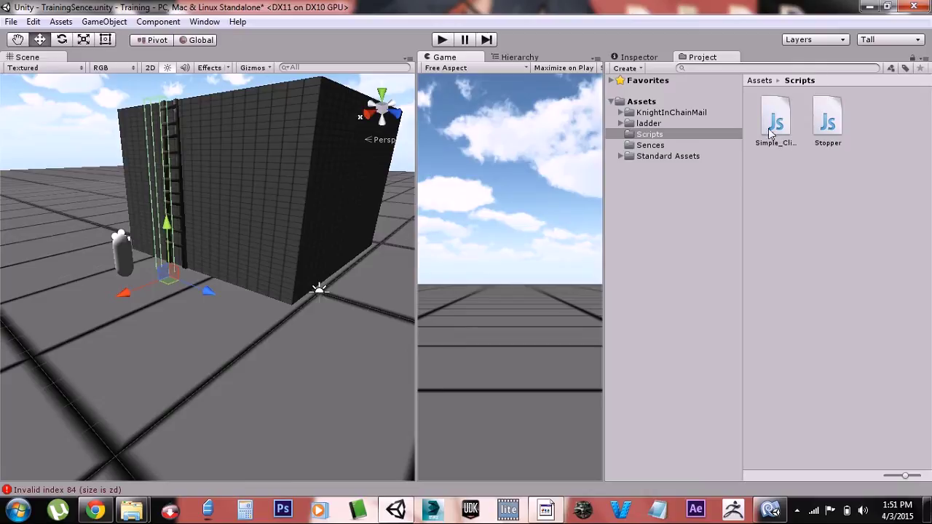
# Play the scene in a widened game view and test moving the player up and down the ladder.
pyautogui.click(440, 42)
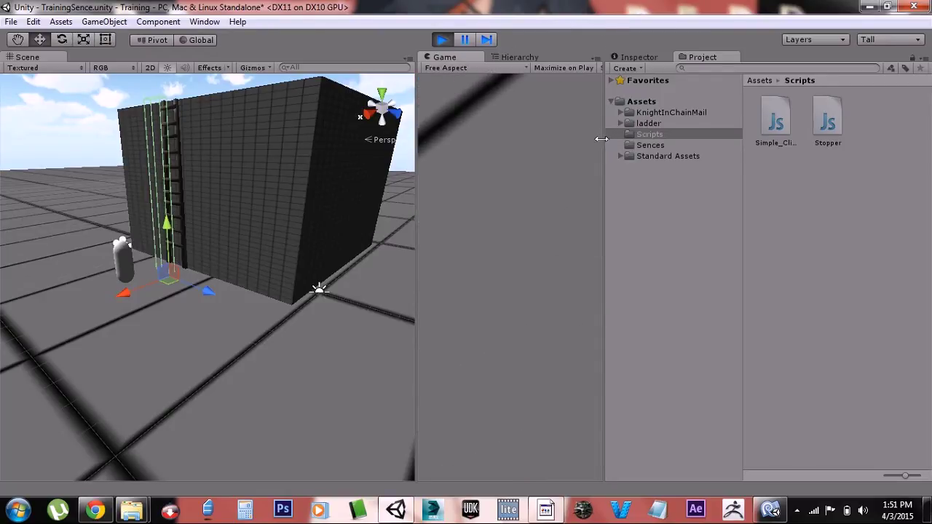
pyautogui.moveTo(602, 138); pyautogui.dragTo(683, 138)
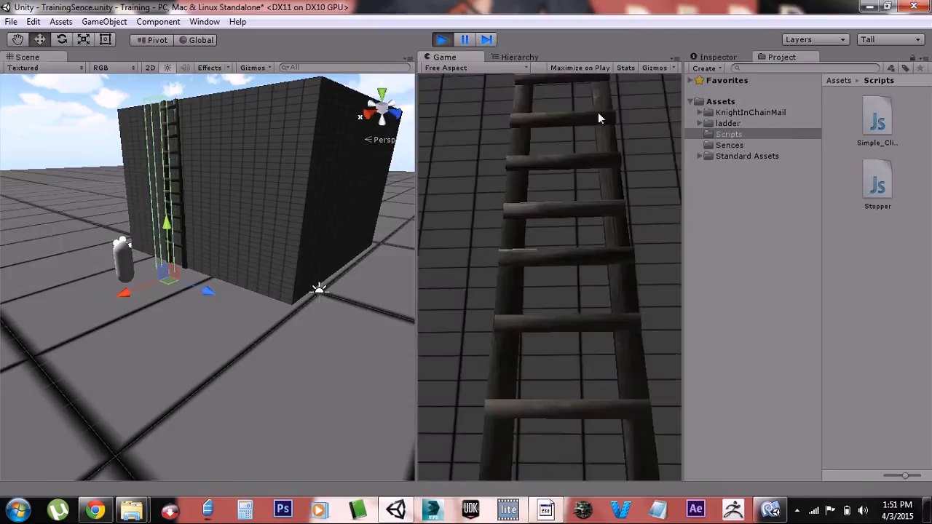
pyautogui.press('w')
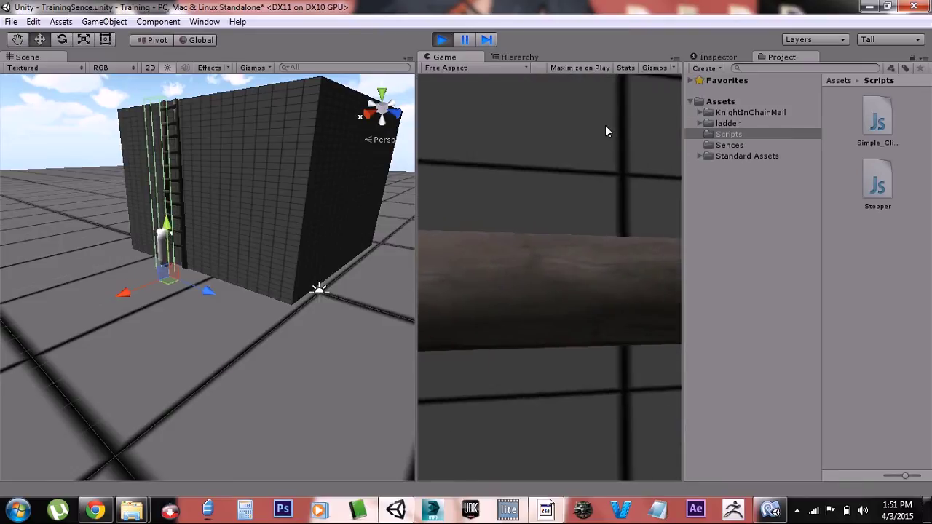
pyautogui.press('w')
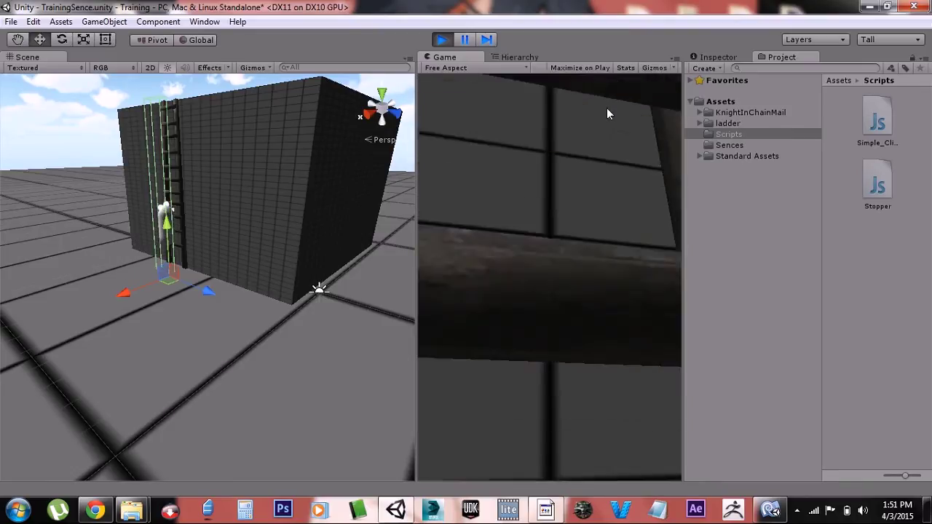
pyautogui.press('w')
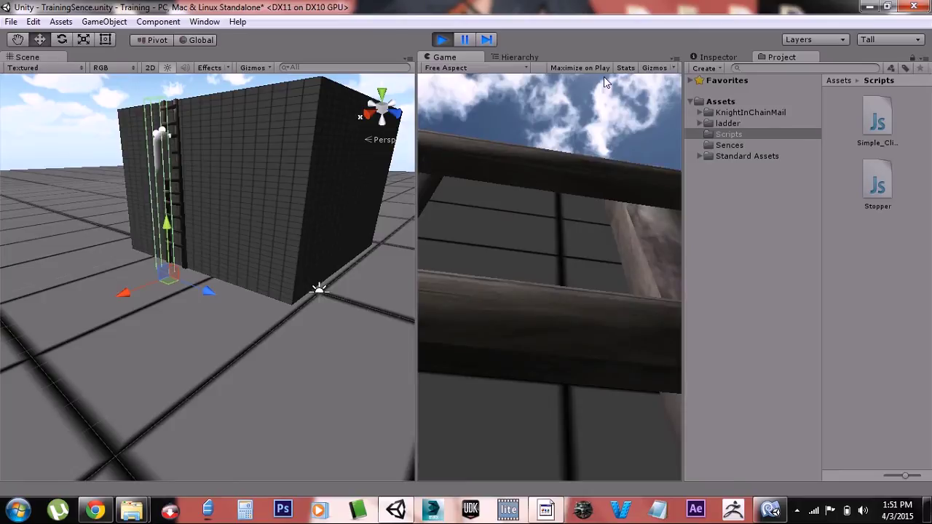
pyautogui.press('s')
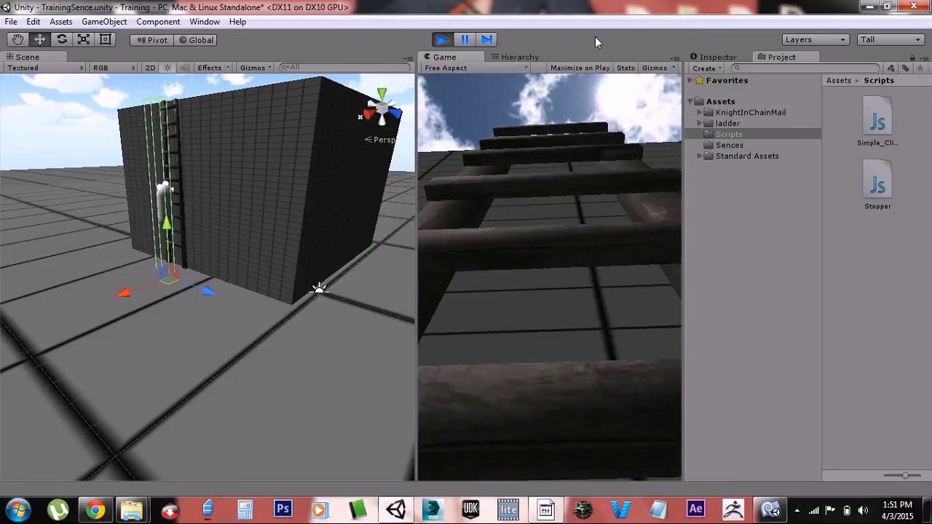
pyautogui.press('w')
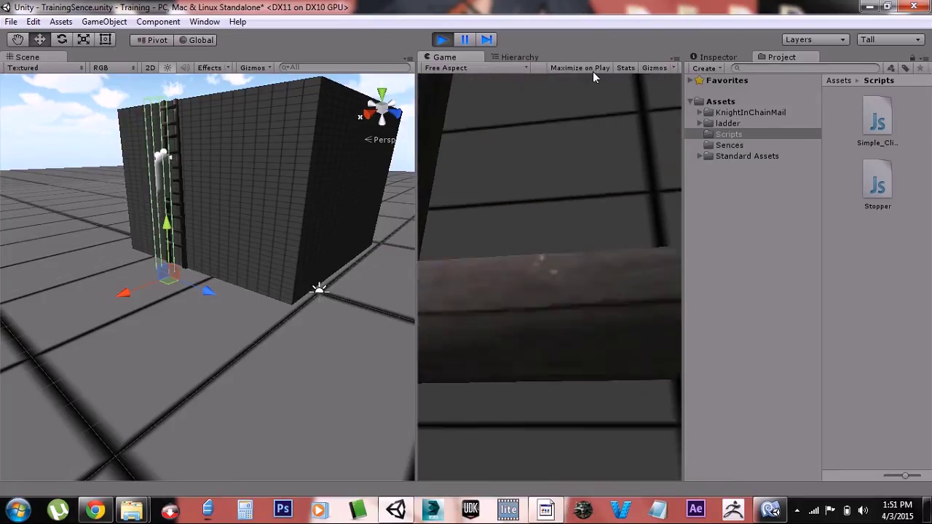
pyautogui.press('s')
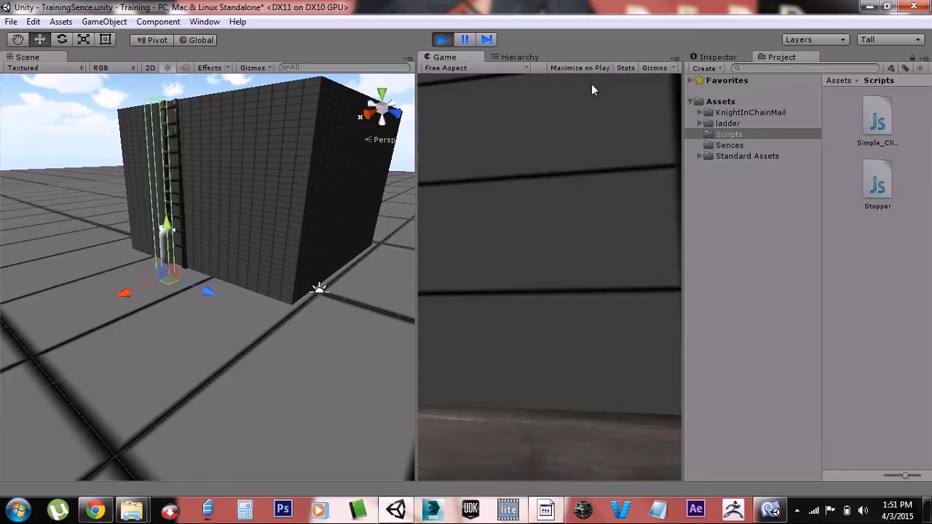
pyautogui.press('s')
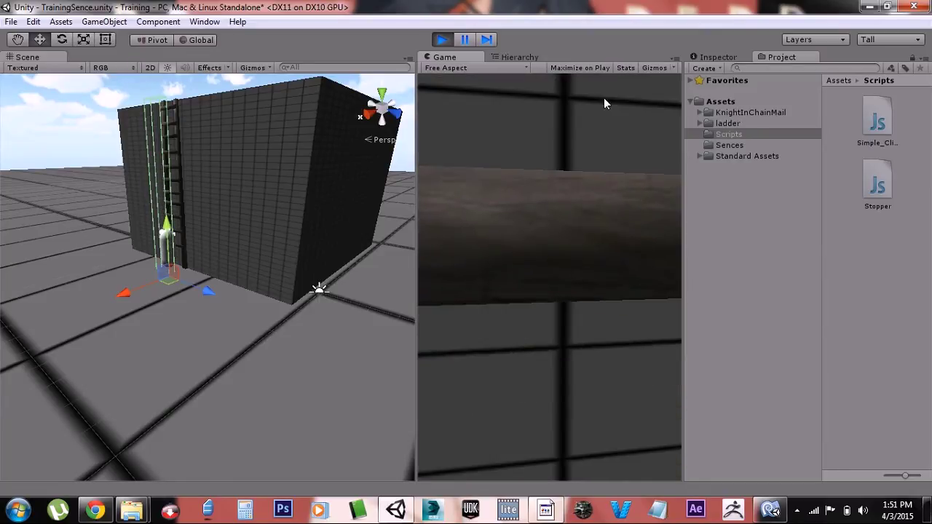
pyautogui.press('w')
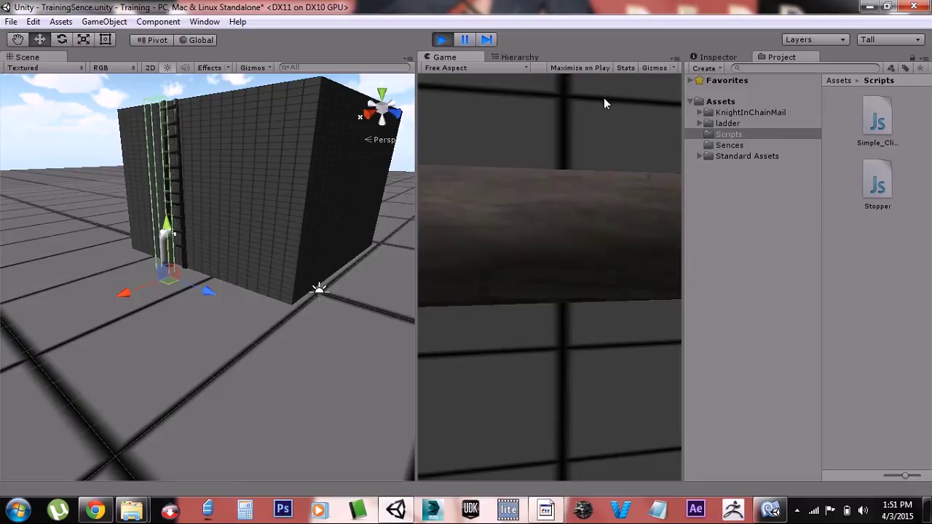
pyautogui.press('w')
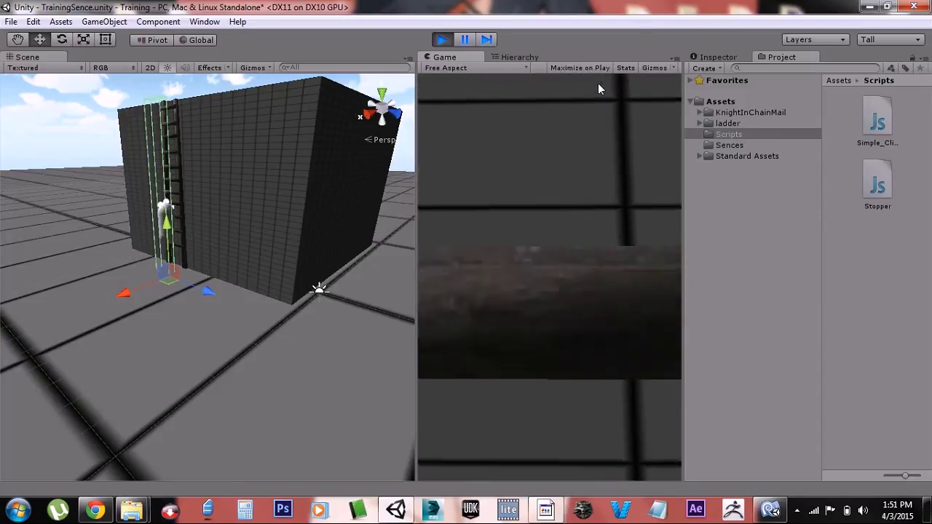
pyautogui.press('w')
pyautogui.press('s')
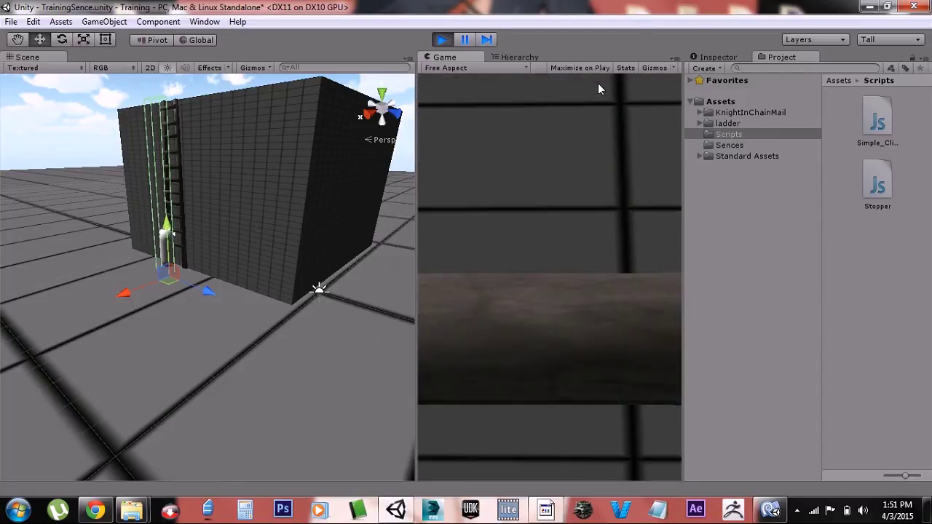
pyautogui.press('w')
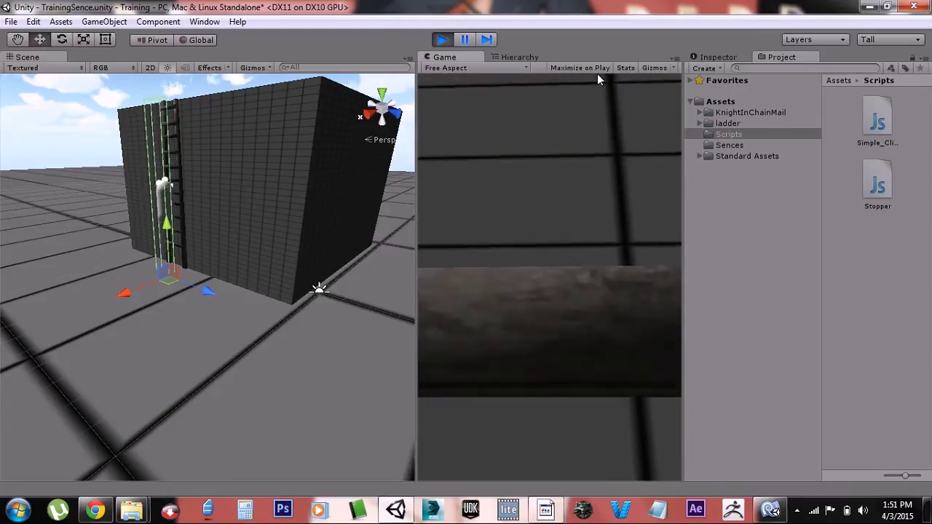
# Test climbing over the ladder's top onto the block and walking back off it, and end play mode.
pyautogui.press('w')
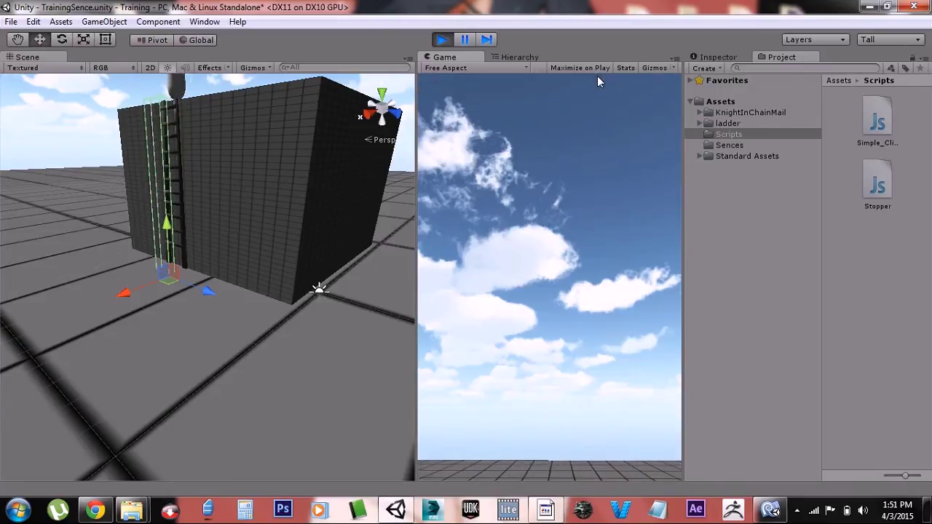
pyautogui.press('w')
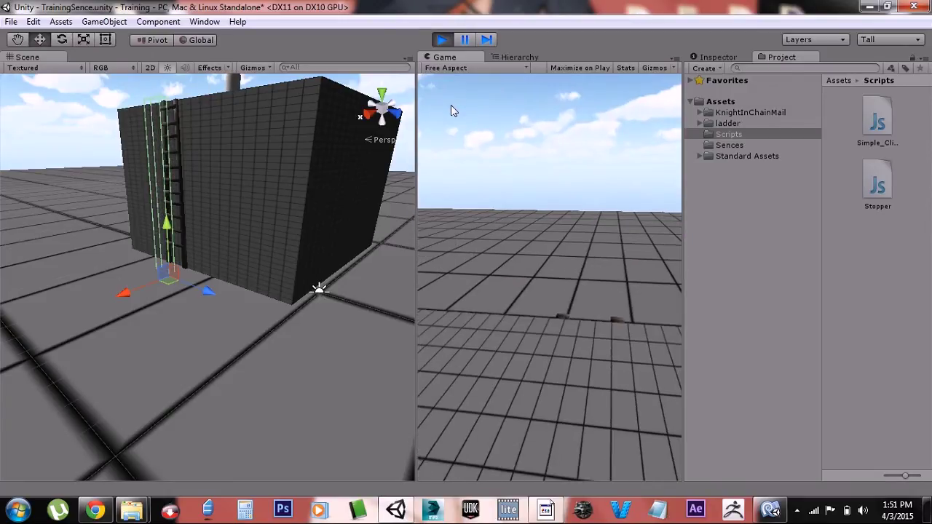
pyautogui.press('w')
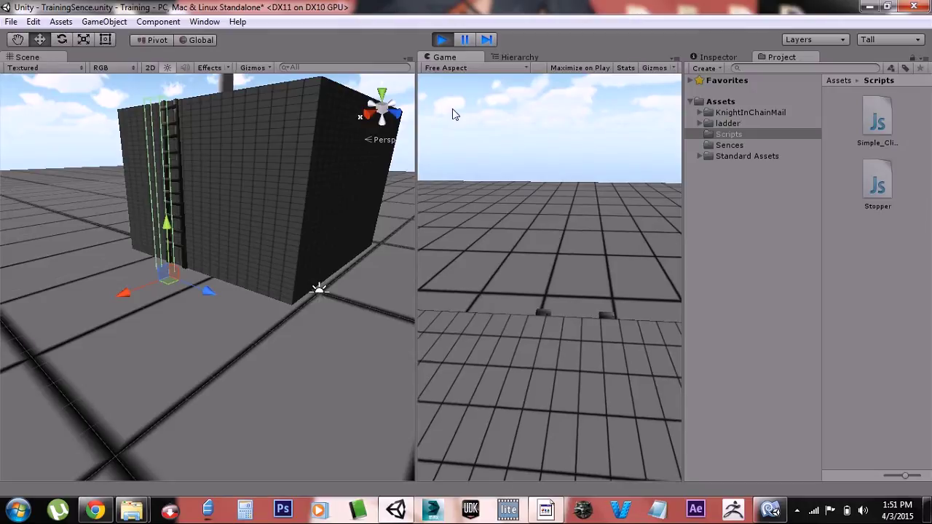
pyautogui.press('w')
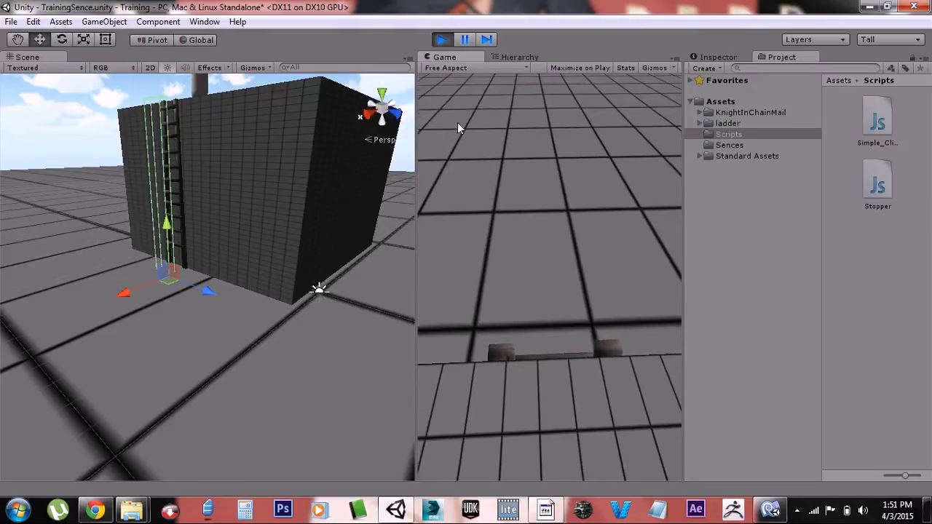
pyautogui.press('w')
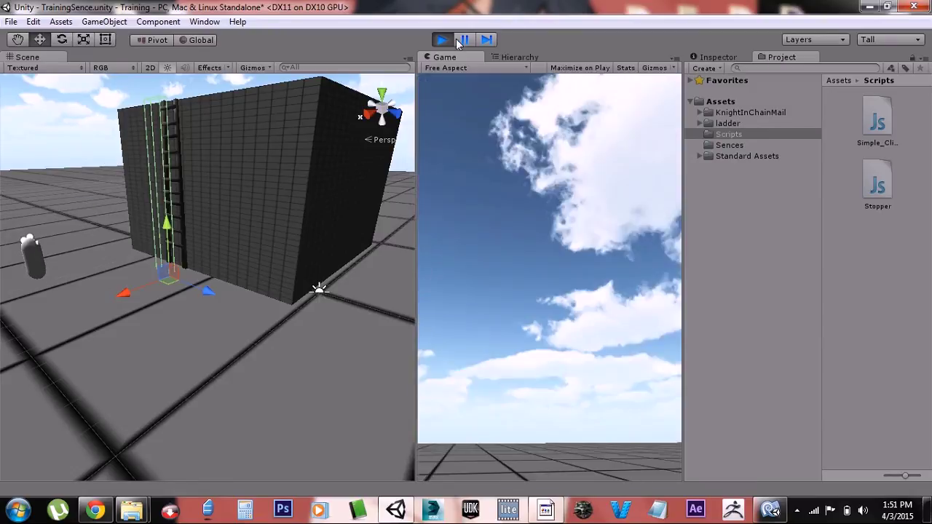
pyautogui.press('w')
pyautogui.press('w')
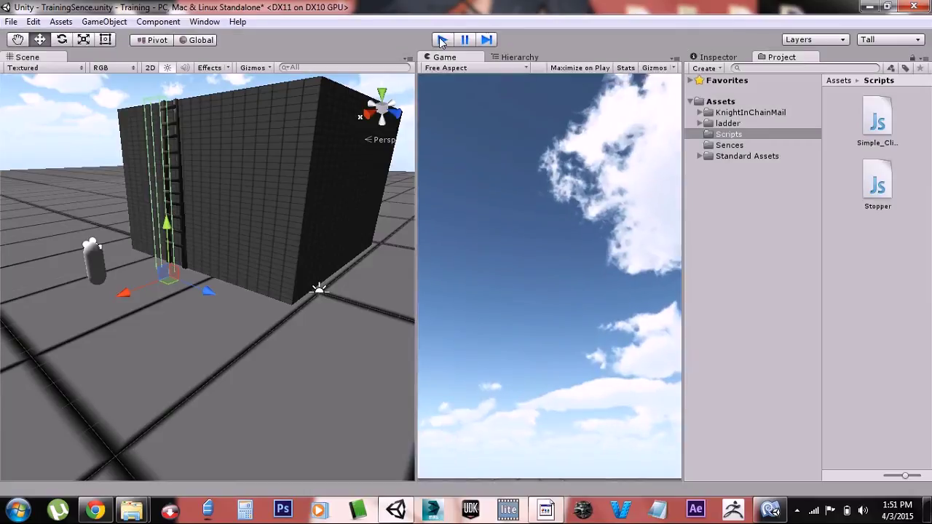
pyautogui.click(442, 41)
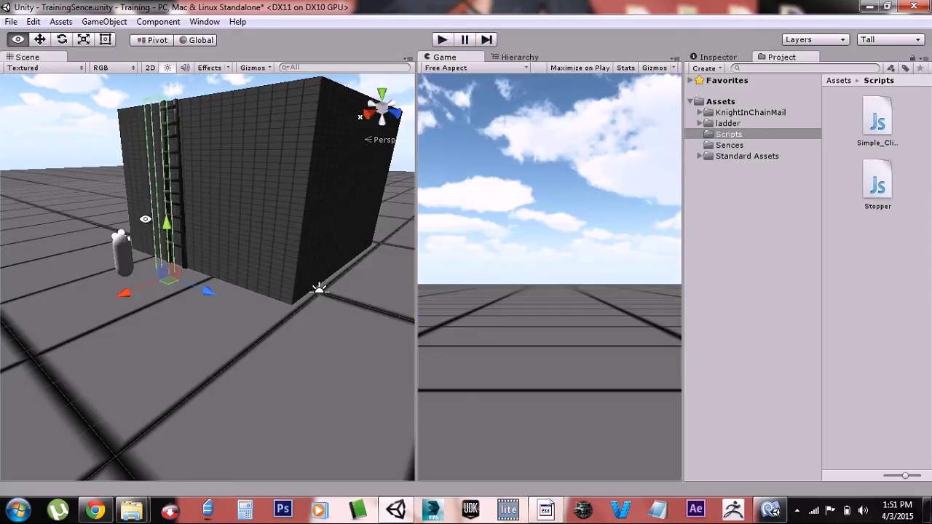
# Examine the selected ladder trigger object's Box Collider and Simple_Climbing script settings.
pyautogui.keyDown('alt'); pyautogui.moveTo(225, 188); pyautogui.dragTo(640, 215); pyautogui.keyUp('alt')
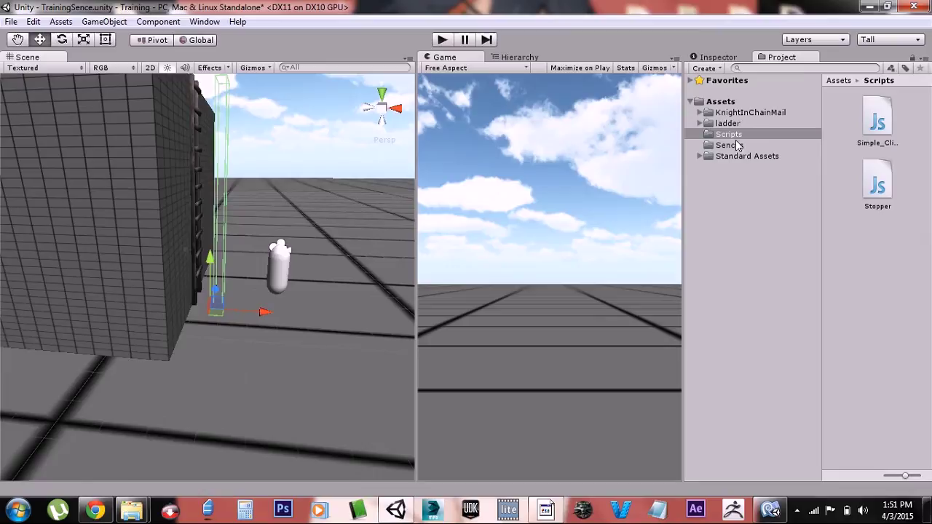
pyautogui.click(527, 60)
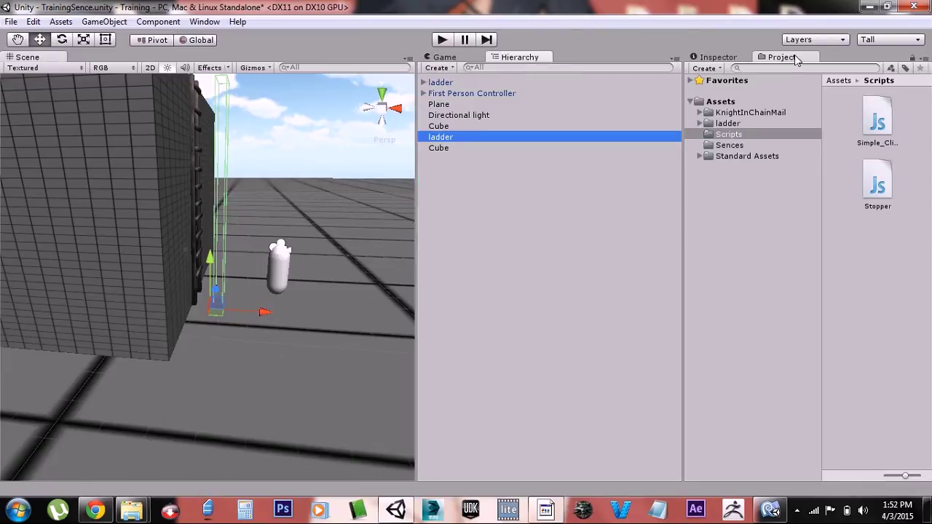
pyautogui.click(721, 60)
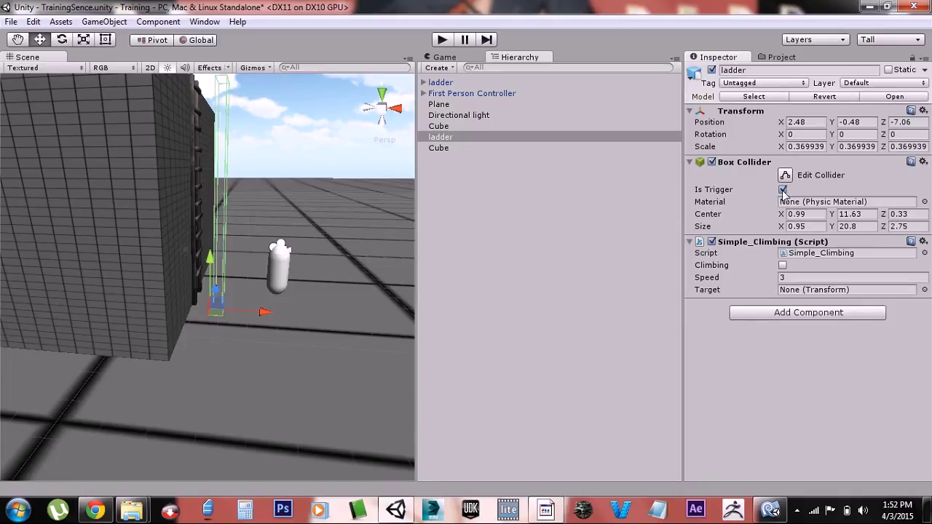
# Examine the stopper cube at the ladder's base, including its trigger collider and Stopper script.
pyautogui.click(439, 148)
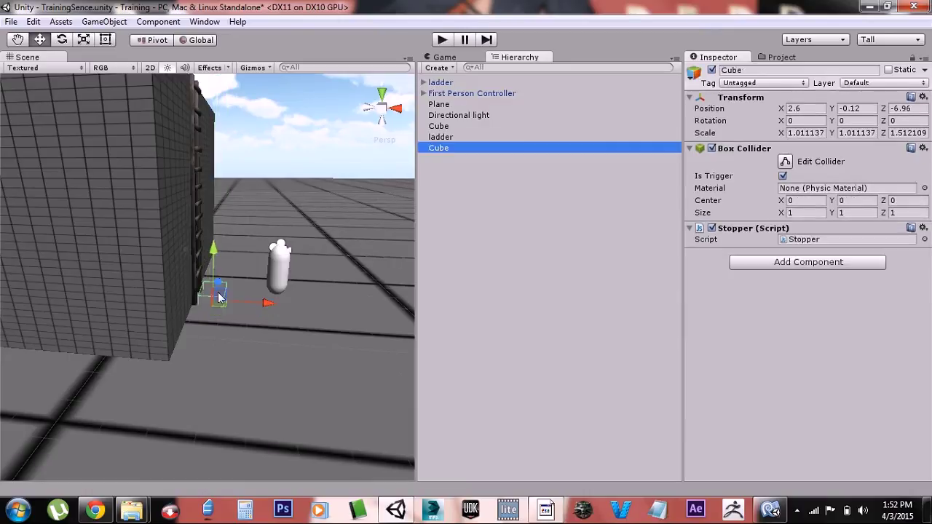
pyautogui.moveTo(283, 325); pyautogui.dragTo(373, 272, button='right')
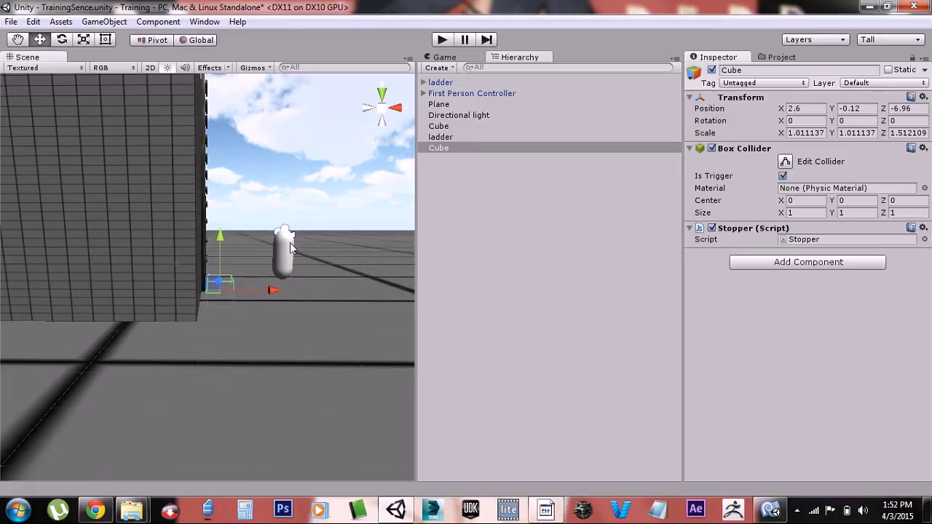
pyautogui.keyDown('alt'); pyautogui.moveTo(319, 257); pyautogui.dragTo(151, 280); pyautogui.keyUp('alt')
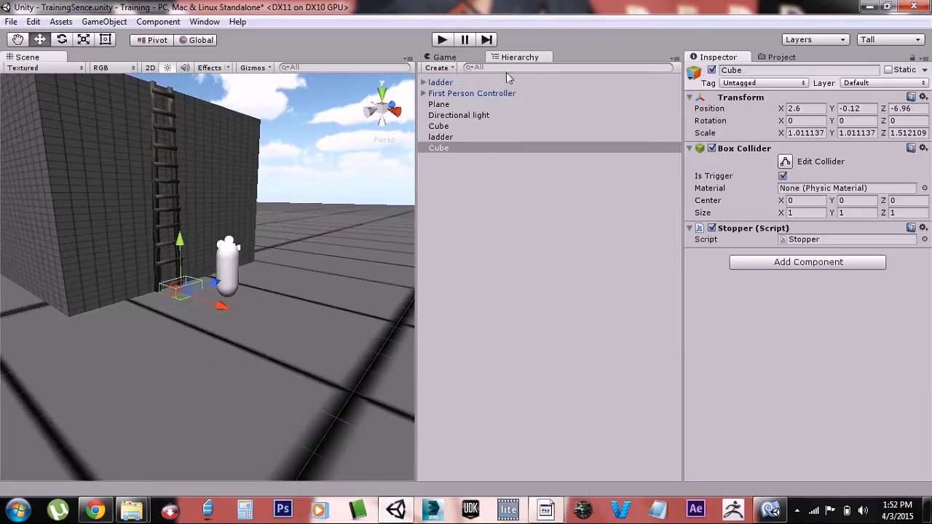
# Compare the block cube and the ladder trigger object, and select the first ladder object in the scene.
pyautogui.click(449, 126)
pyautogui.click(446, 137)
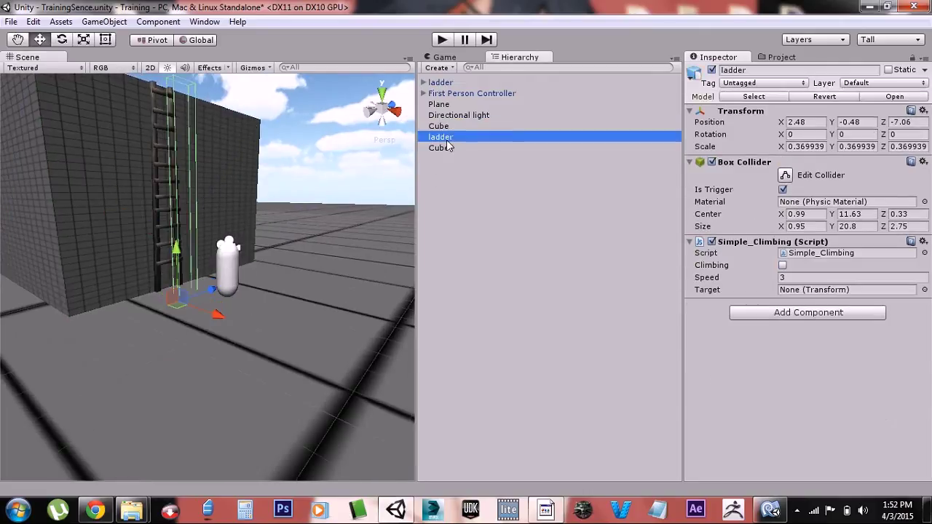
pyautogui.click(467, 84)
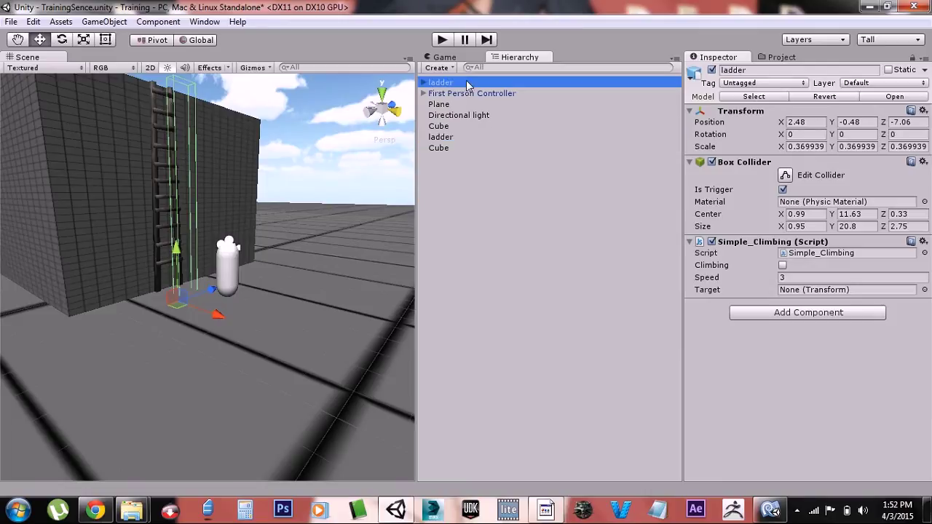
# Switch to MonoDevelop and read through Simple_Climbing.js, from its variable declarations to the OnTriggerExit function.
pyautogui.click(771, 510)
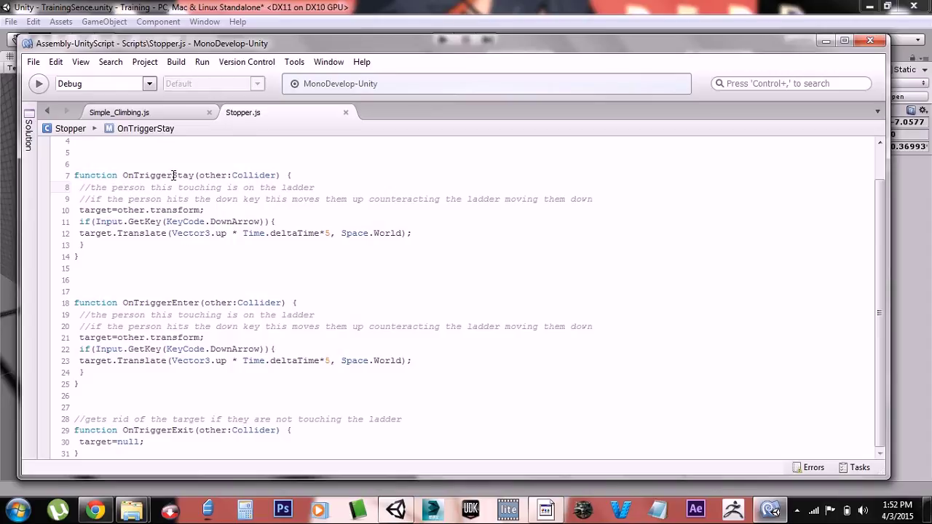
pyautogui.click(160, 111)
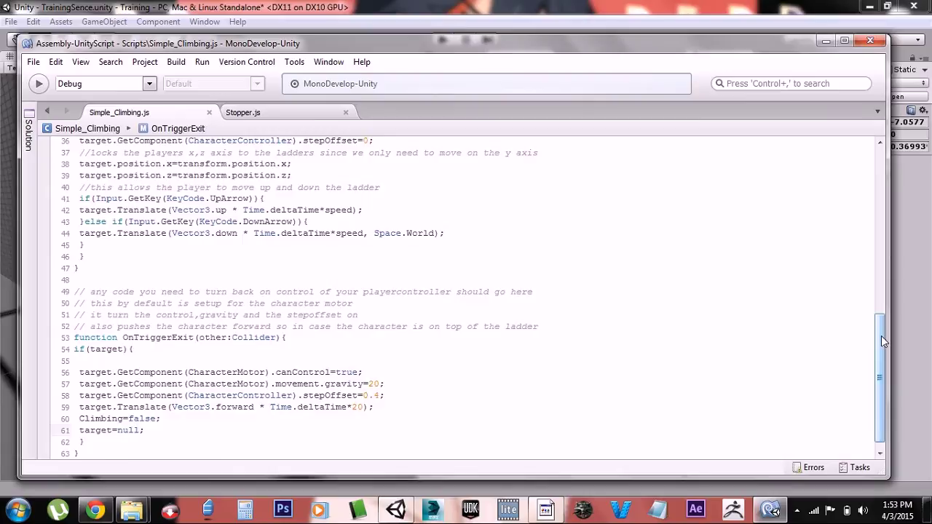
pyautogui.moveTo(882, 336); pyautogui.dragTo(878, 164)
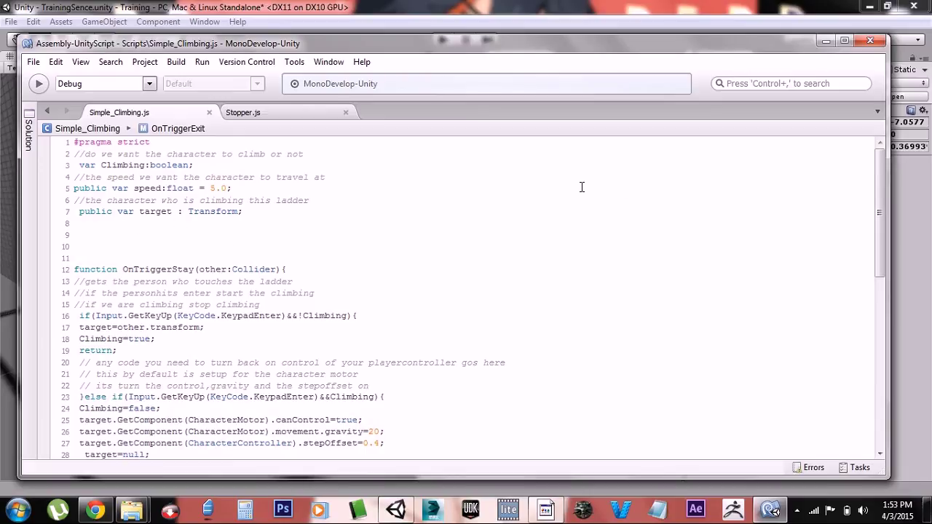
pyautogui.moveTo(878, 204); pyautogui.dragTo(881, 250)
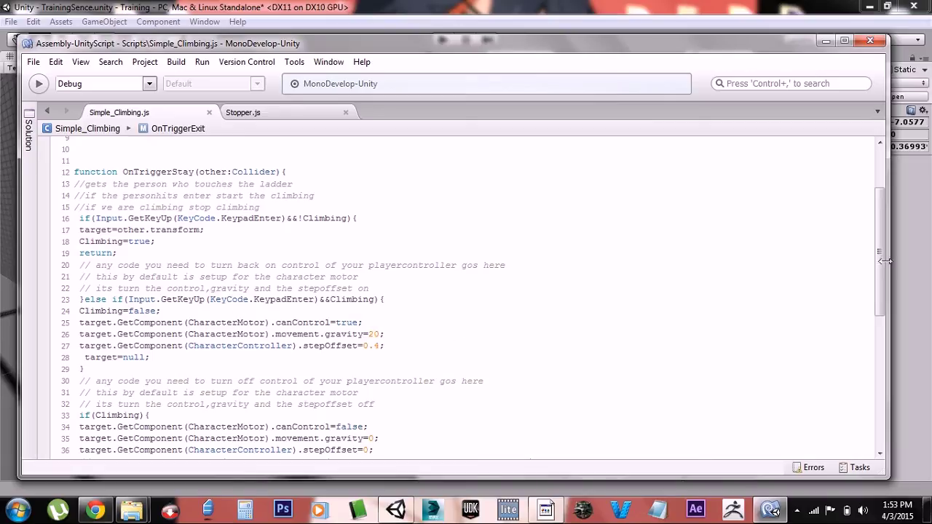
pyautogui.moveTo(883, 269); pyautogui.dragTo(890, 328)
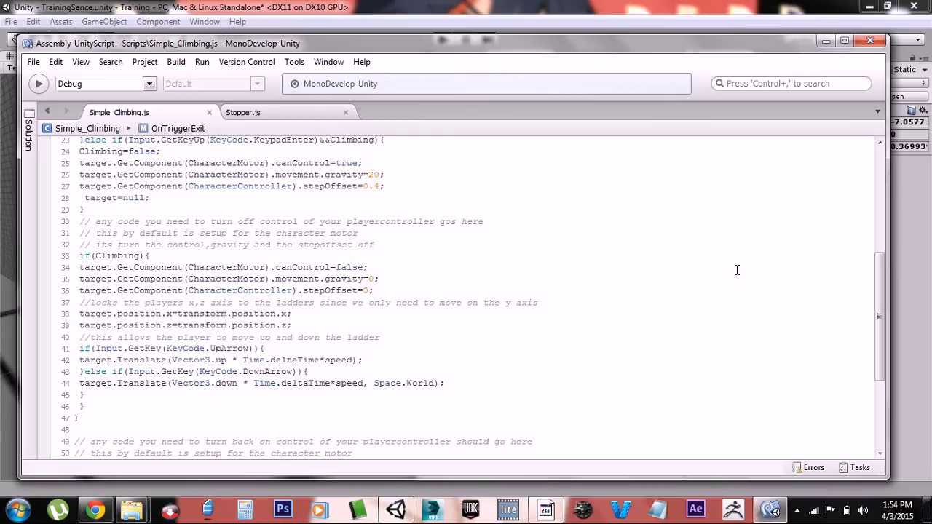
pyautogui.moveTo(880, 331); pyautogui.dragTo(884, 404)
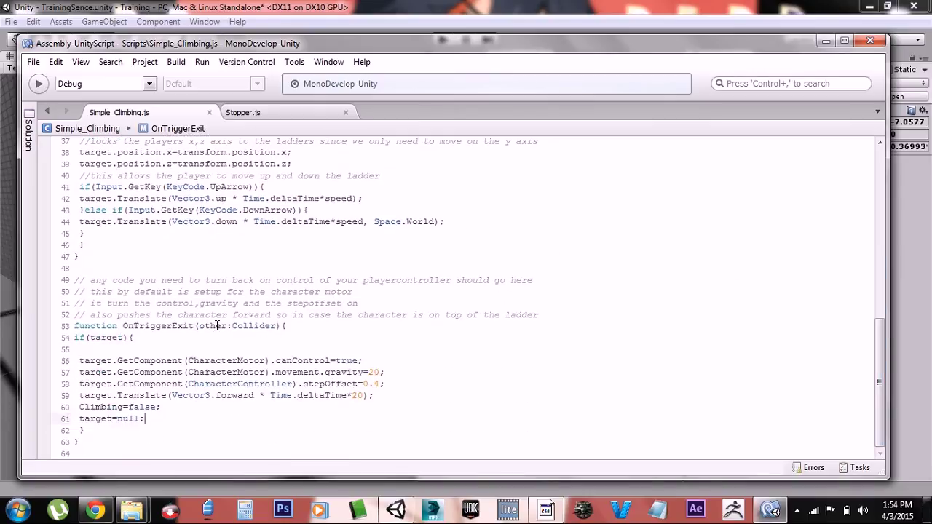